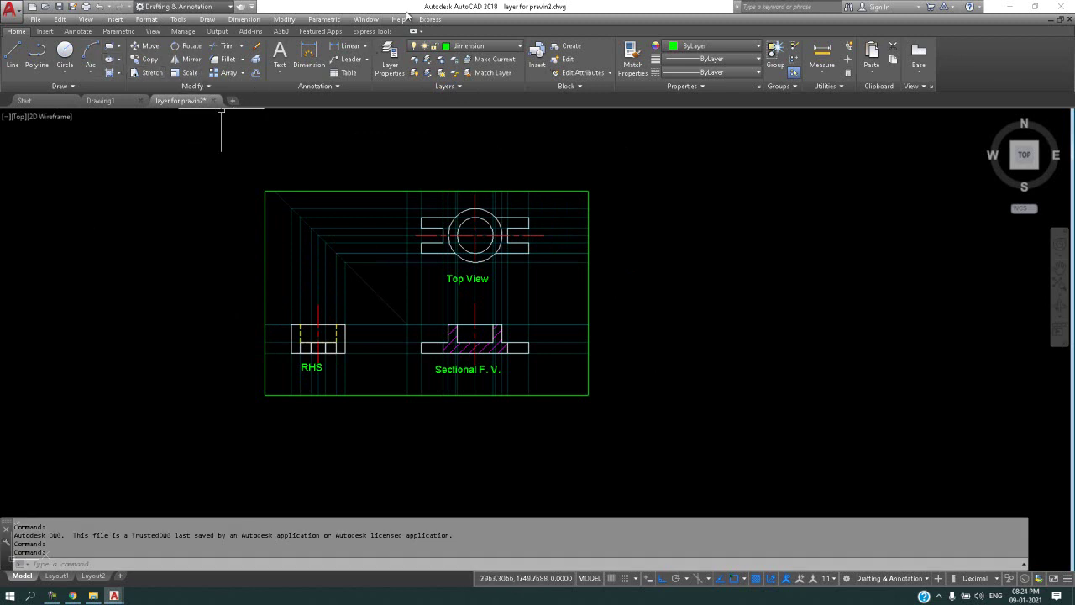
# - Open the AutoCAD 2018 Help window on its home page with F1
pyautogui.click(404, 19)
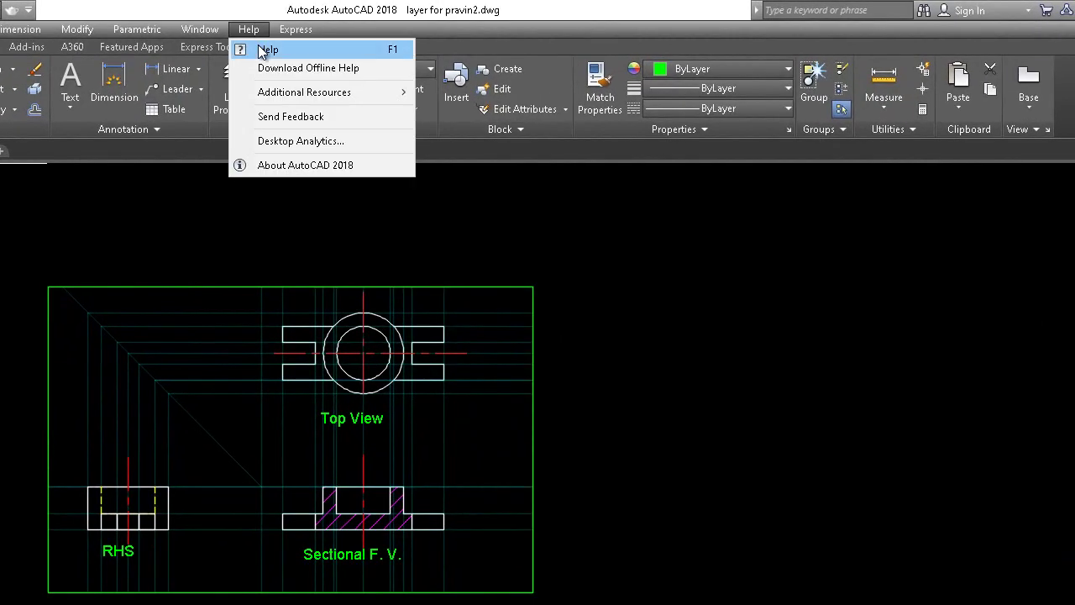
pyautogui.click(100, 211)
pyautogui.moveTo(113, 192); pyautogui.dragTo(54, 252)
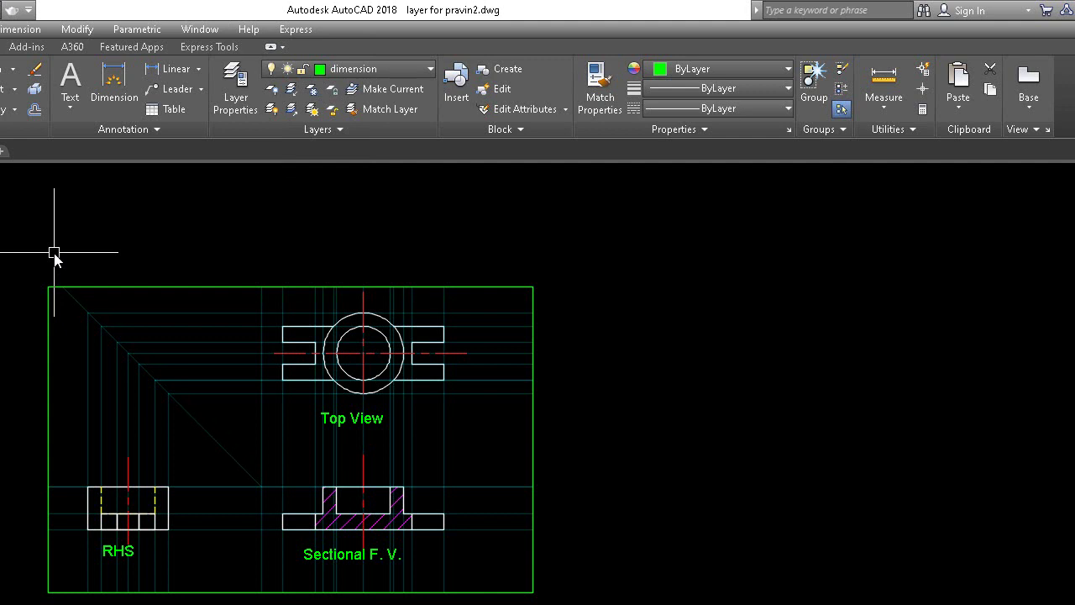
pyautogui.press('F1')
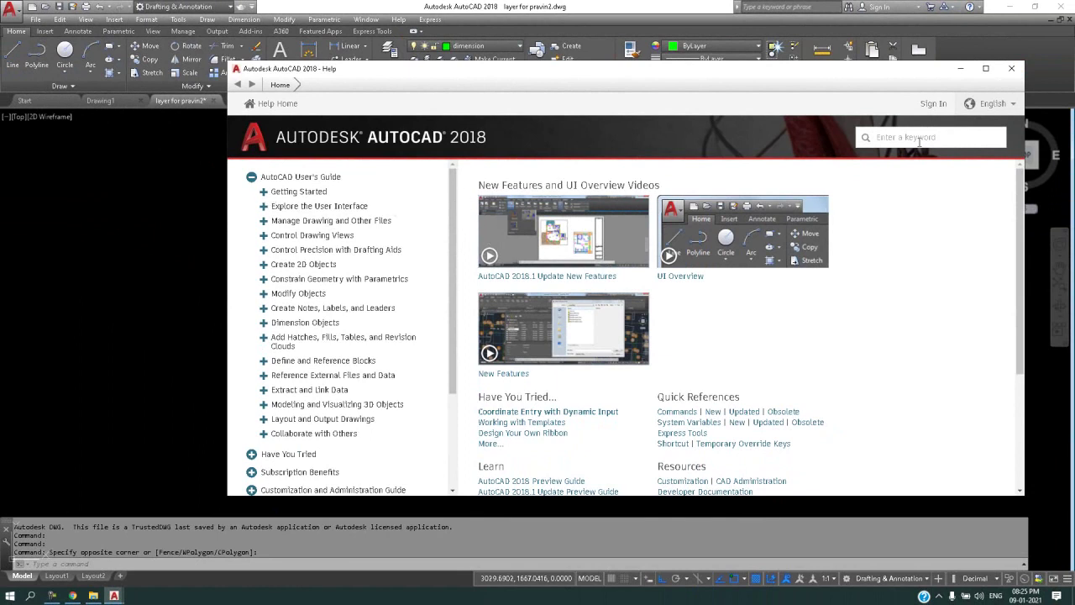
# - Search the Help for 'rectangle', listing 156 results led by the RECTANG (Command) topic
pyautogui.click(919, 141)
pyautogui.write('re')
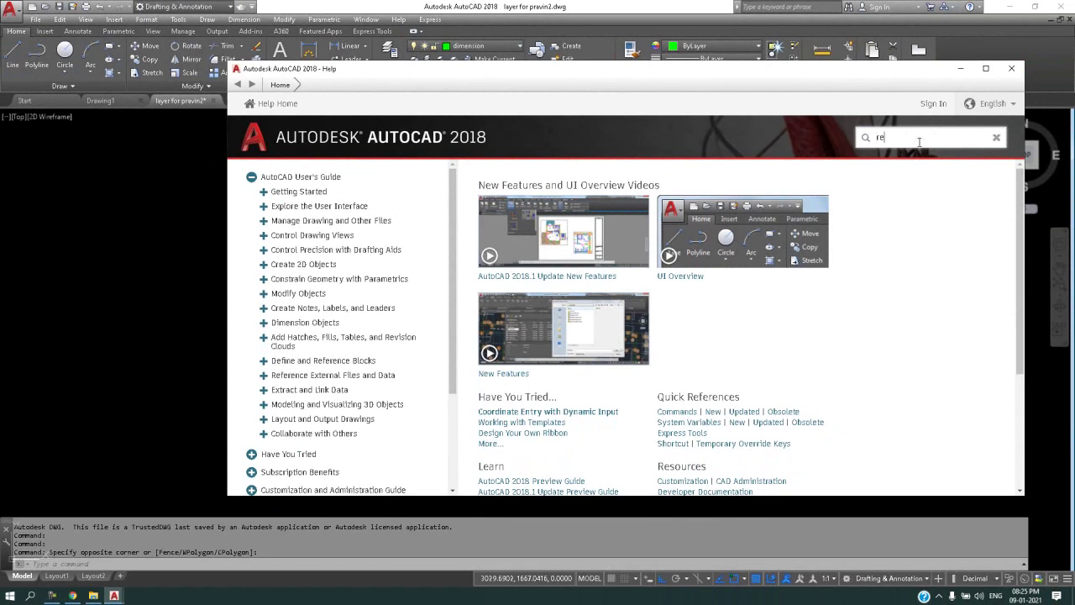
pyautogui.write('cta')
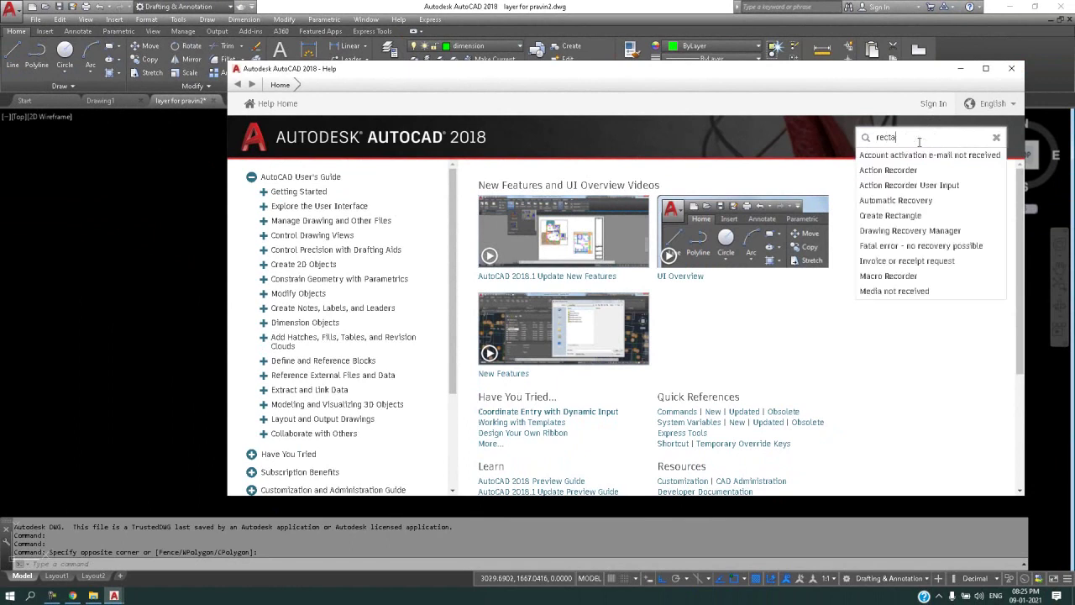
pyautogui.write('ngle')
pyautogui.press('Return')
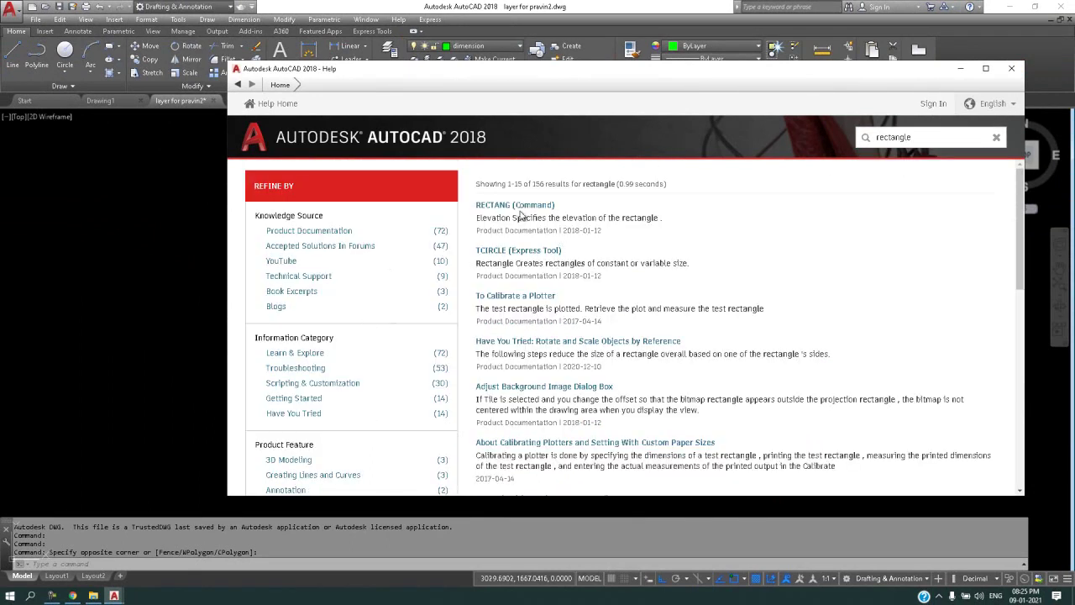
pyautogui.click(521, 211)
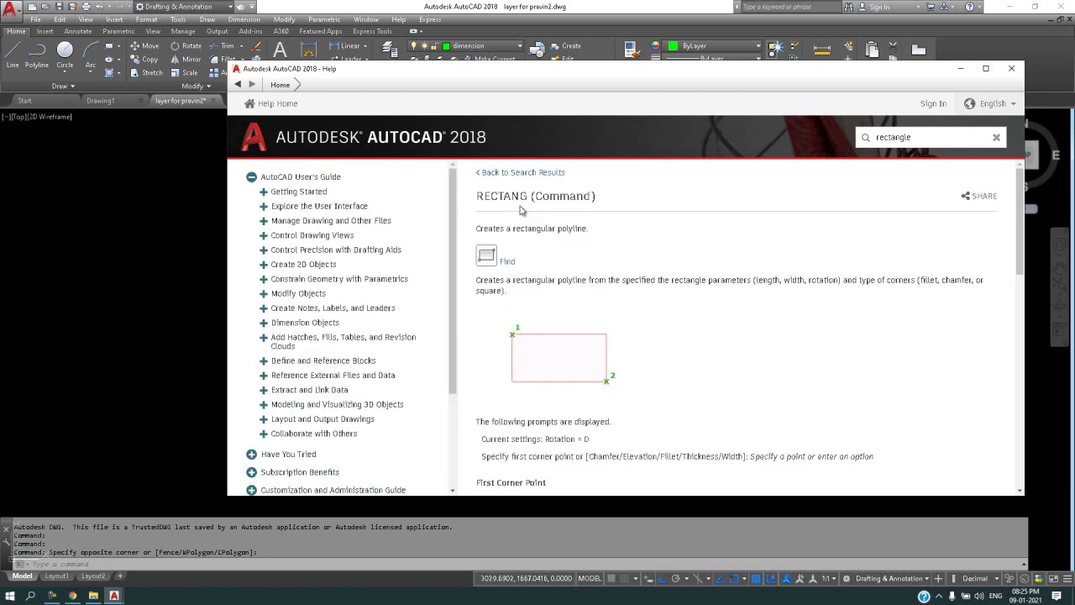
pyautogui.scroll(-2, 665, 327)
pyautogui.scroll(-2, 665, 328)
pyautogui.scroll(-2, 665, 327)
pyautogui.scroll(-1, 665, 327)
pyautogui.scroll(-1, 665, 328)
pyautogui.scroll(-1, 665, 328)
pyautogui.scroll(2, 665, 328)
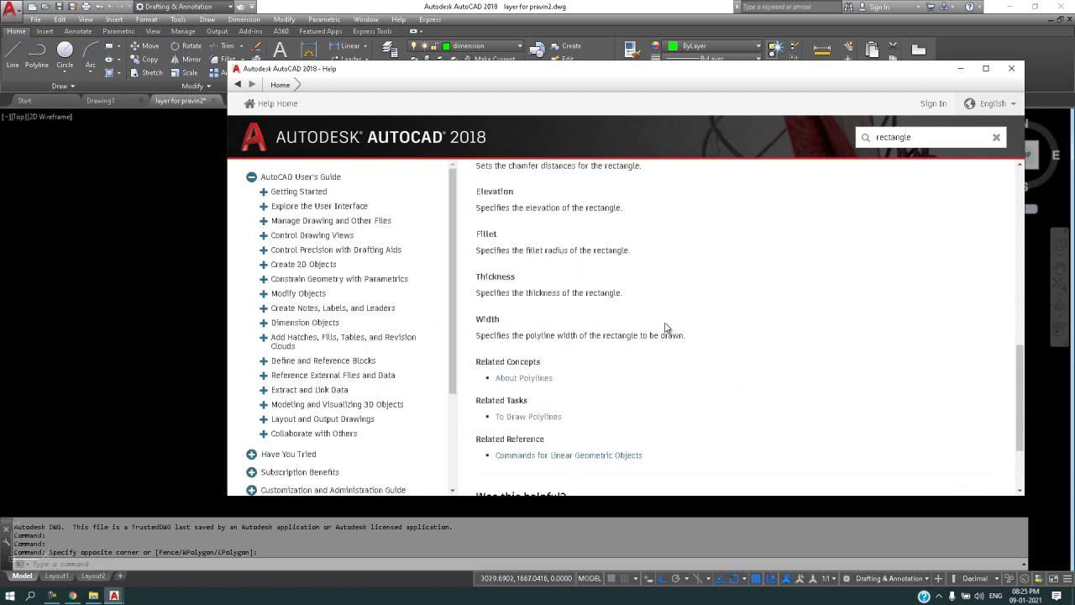
pyautogui.scroll(1, 665, 328)
pyautogui.scroll(-3, 408, 326)
pyautogui.scroll(2, 410, 328)
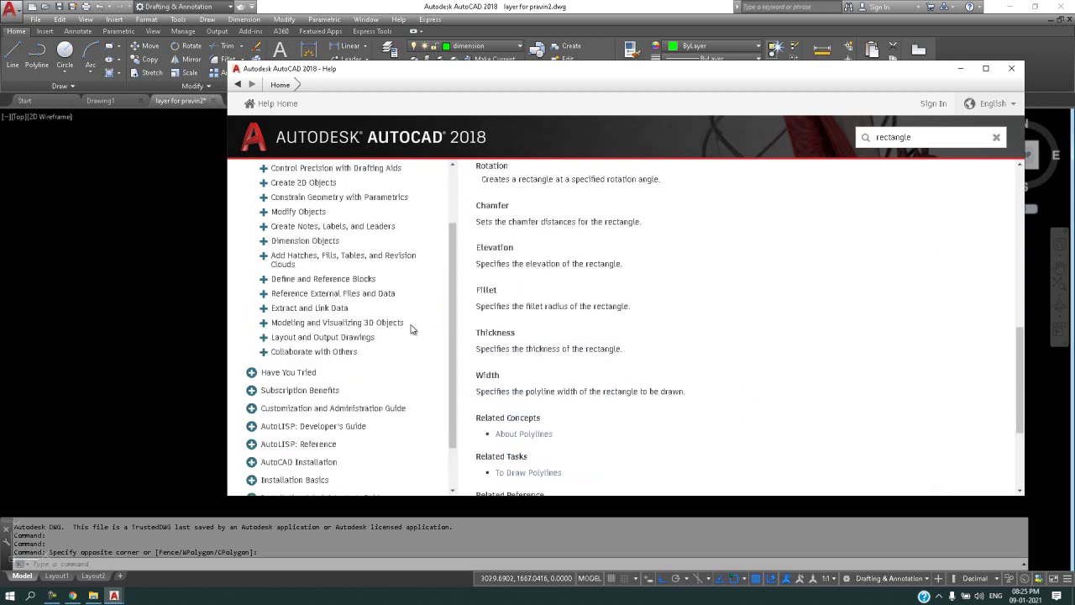
pyautogui.scroll(2, 410, 328)
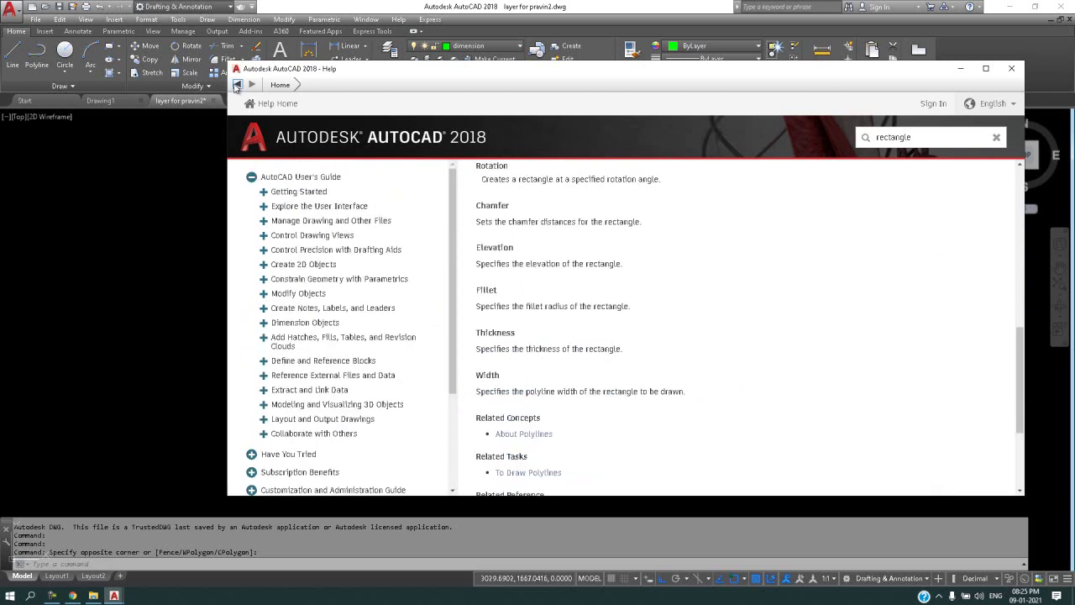
pyautogui.click(237, 84)
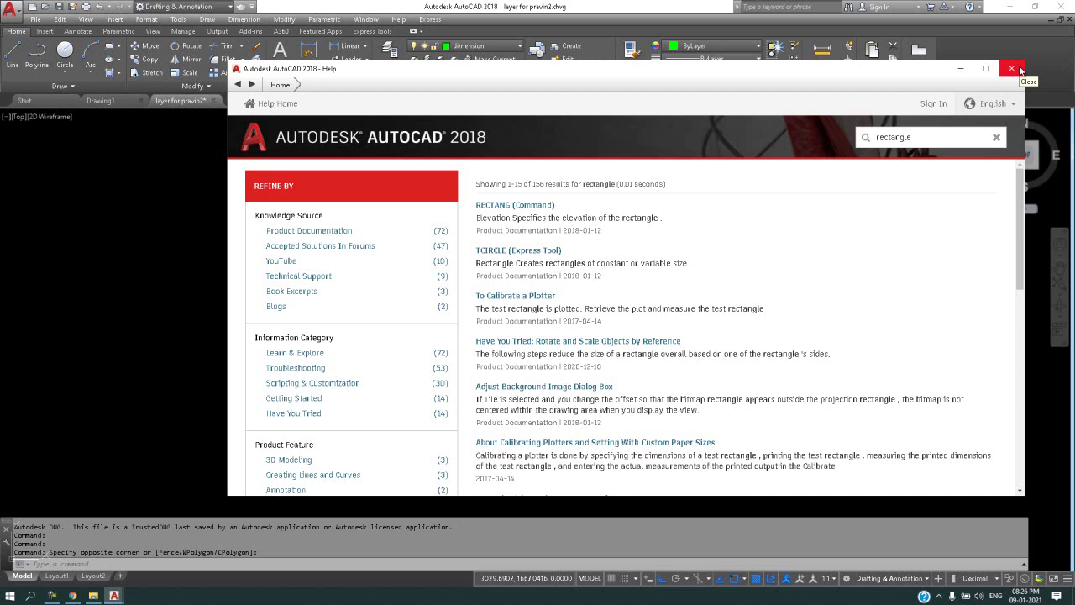
# - Close the Help, cancel the pending prompt, and briefly view the command history text window
pyautogui.click(1013, 69)
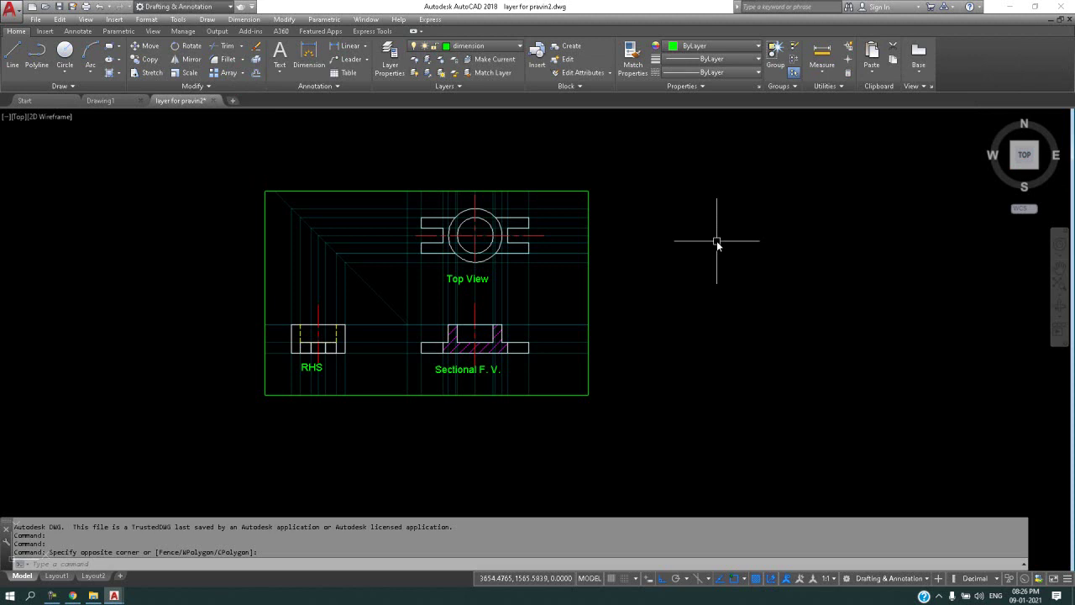
pyautogui.press('XF86MonBrightnessUp')
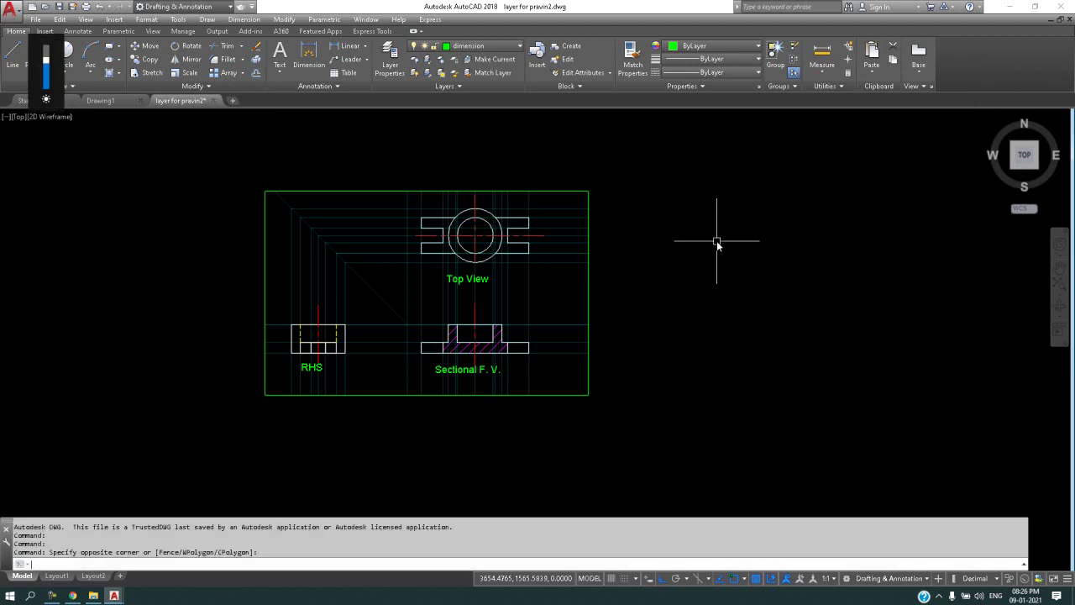
pyautogui.press('Escape')
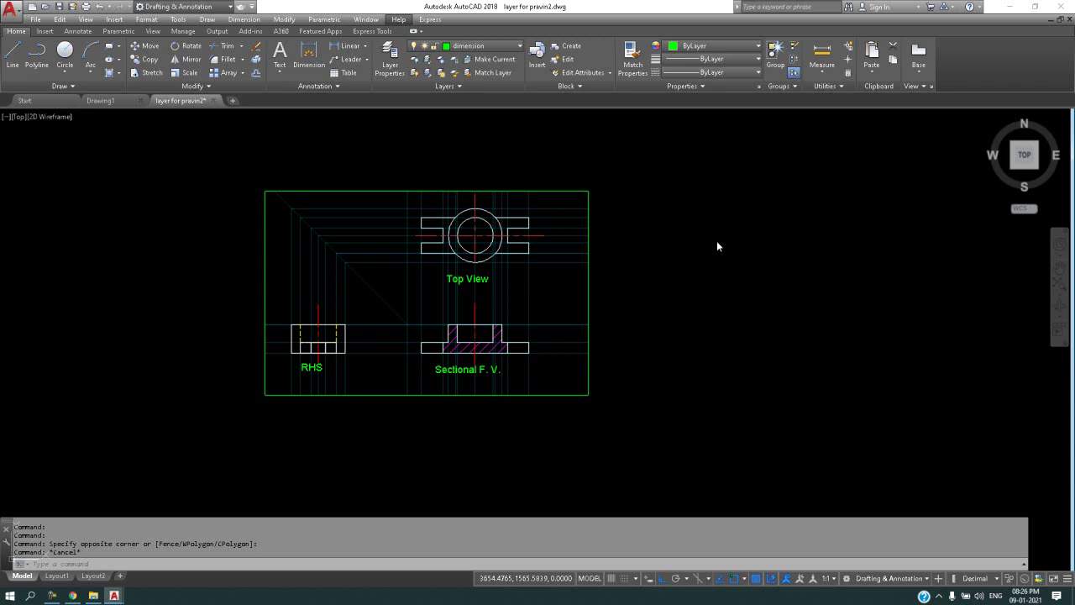
pyautogui.press('XF86MonBrightnessDown')
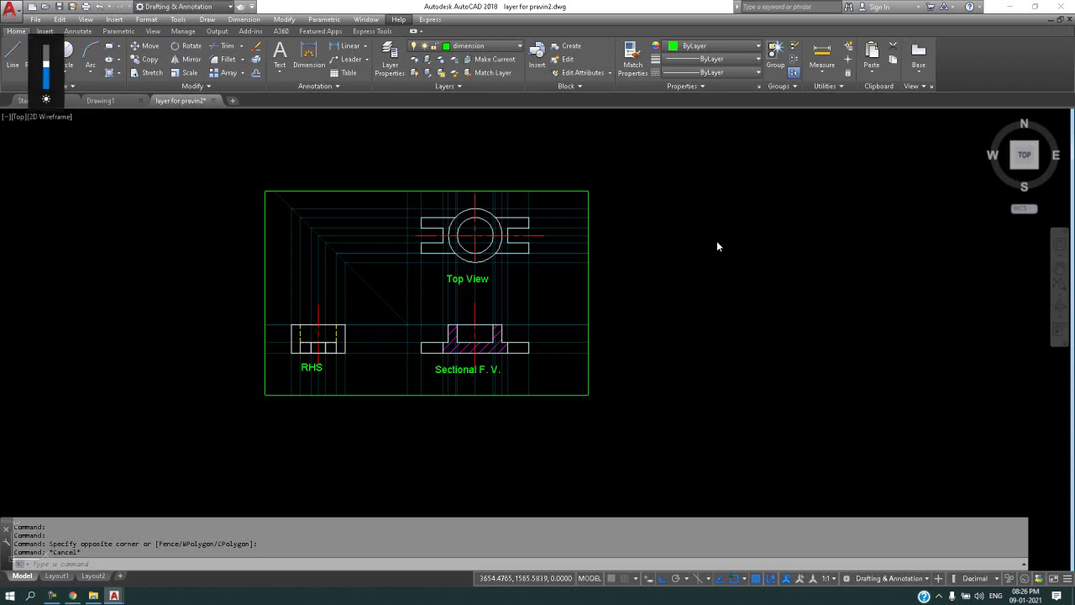
pyautogui.moveTo(717, 240); pyautogui.dragTo(692, 317)
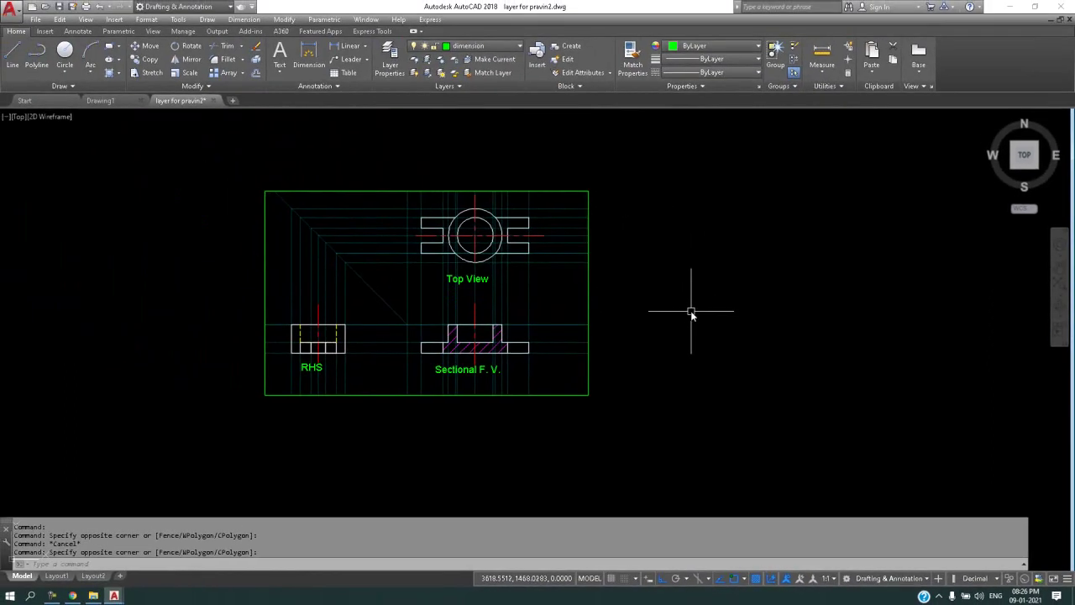
pyautogui.press('F2')
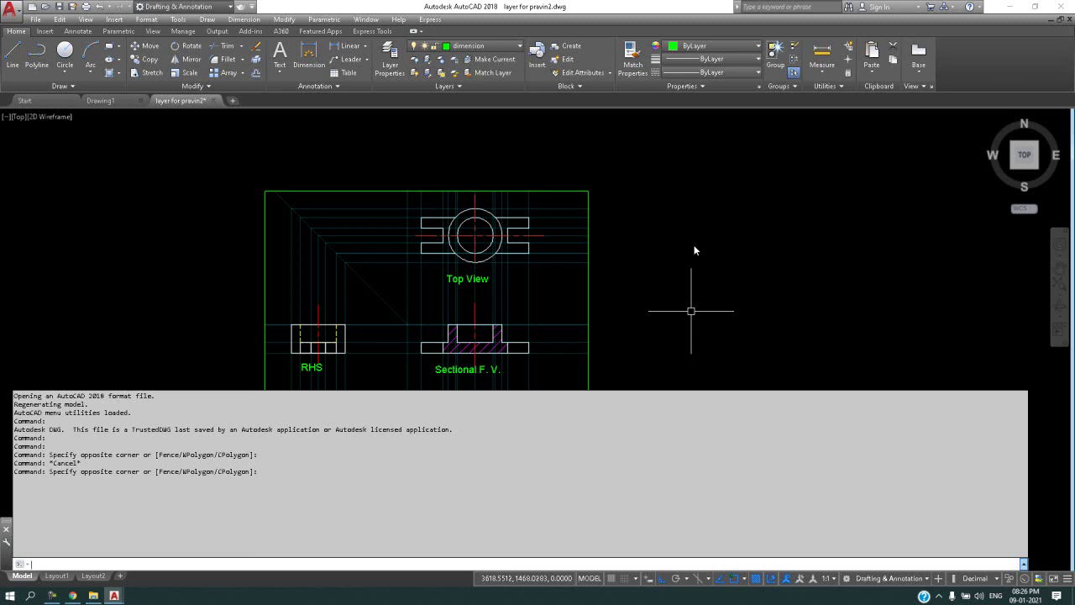
pyautogui.press('F2')
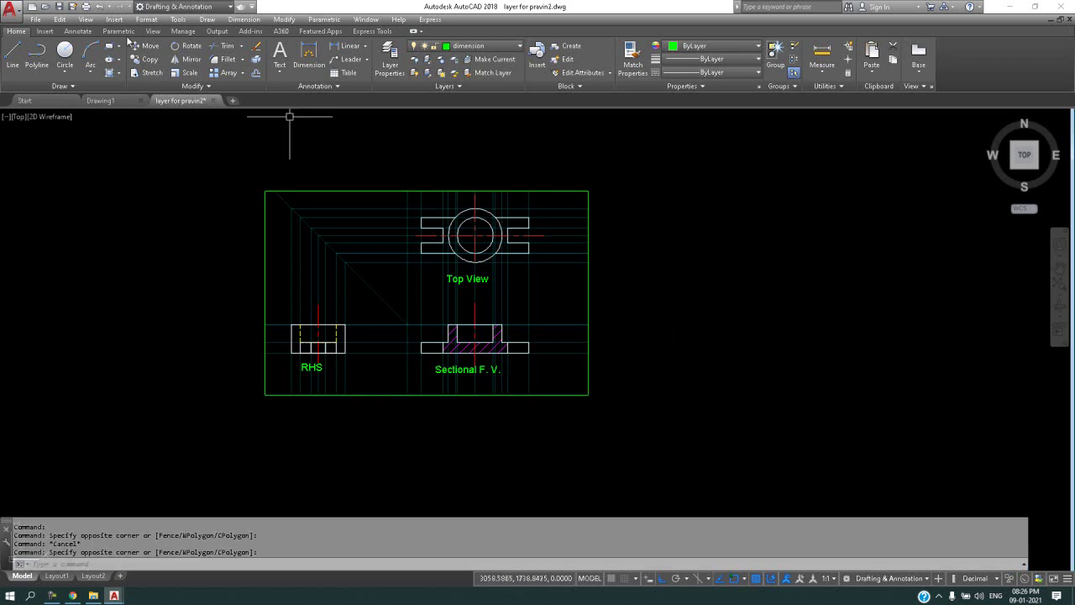
# - Draw a rectangle by two corners to the right of the orthographic views
pyautogui.click(110, 51)
pyautogui.click(783, 239)
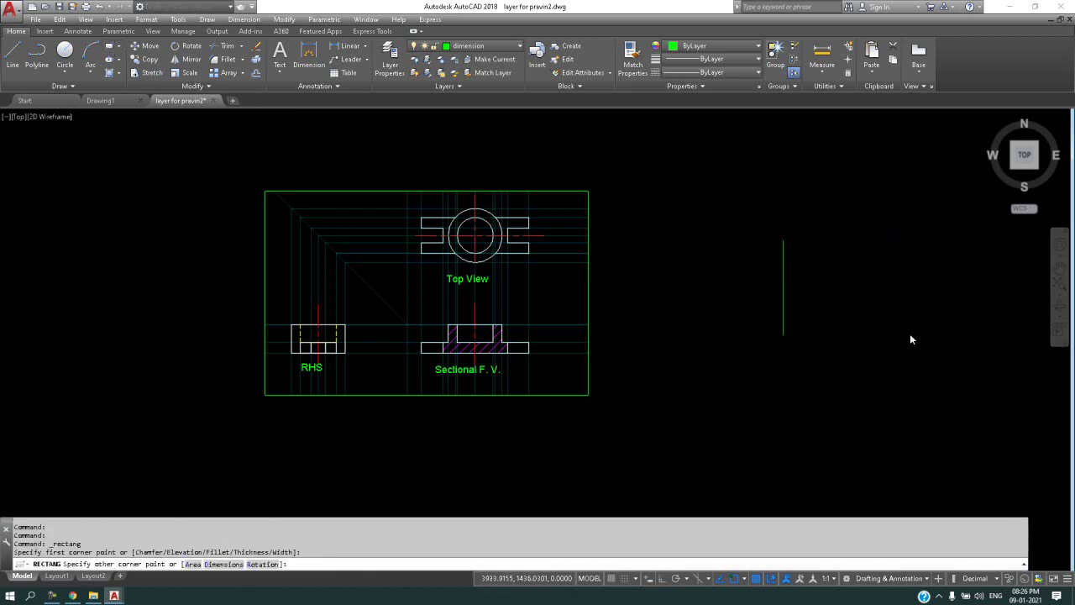
pyautogui.click(910, 333)
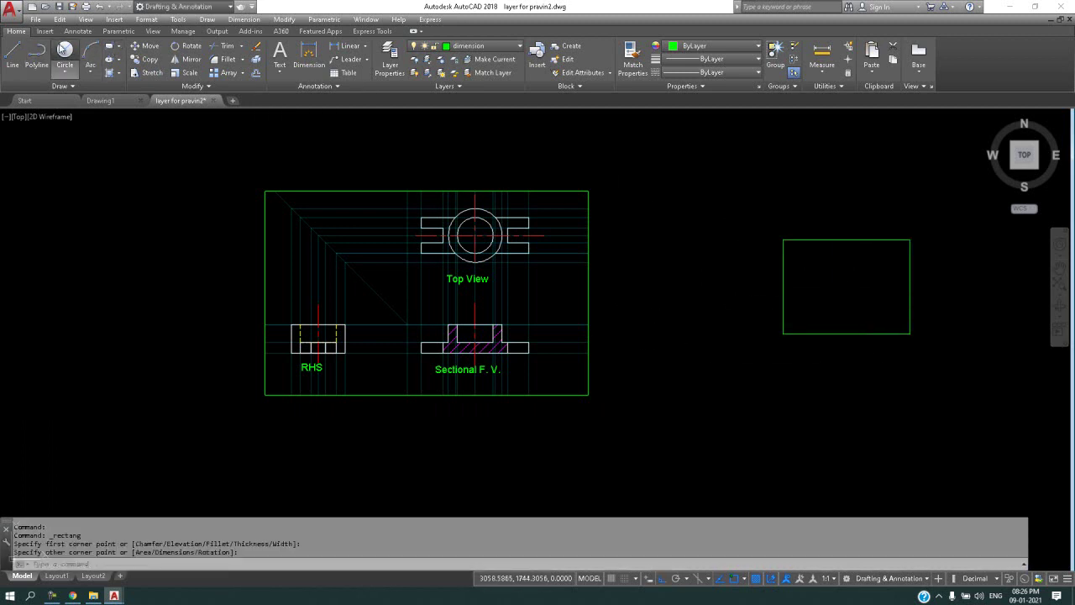
pyautogui.click(65, 53)
# - Place a circle centred below the rectangle, then briefly view the command history text window
pyautogui.click(789, 423)
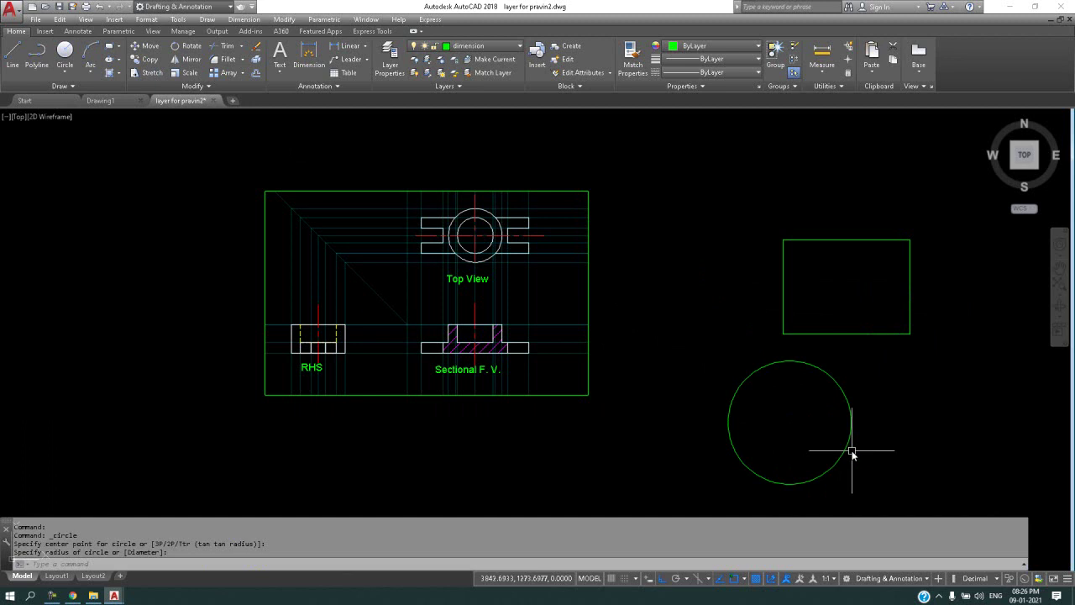
pyautogui.press('F2')
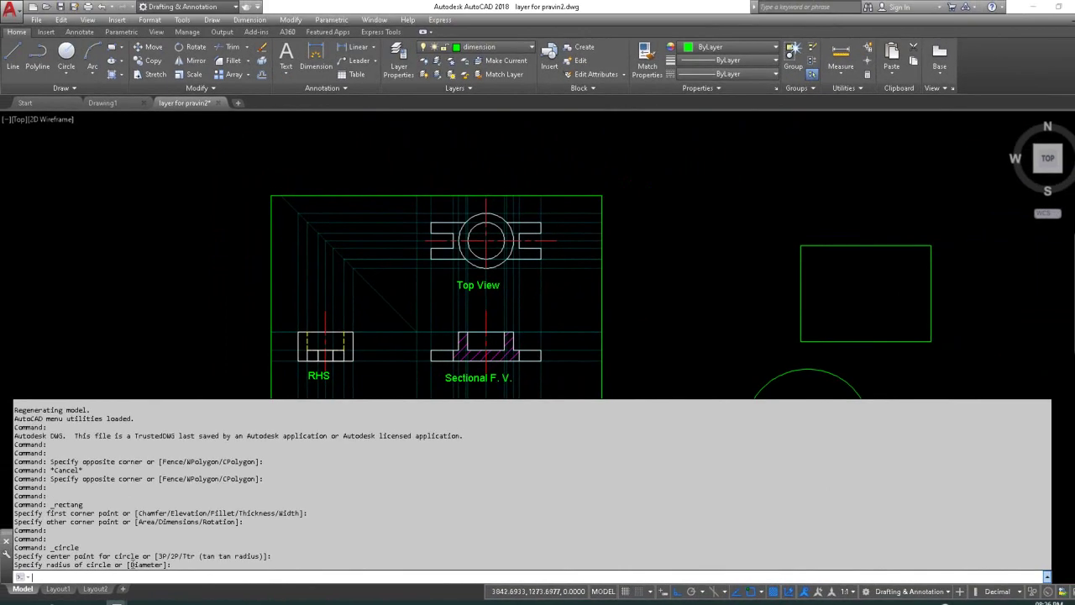
pyautogui.press('F2')
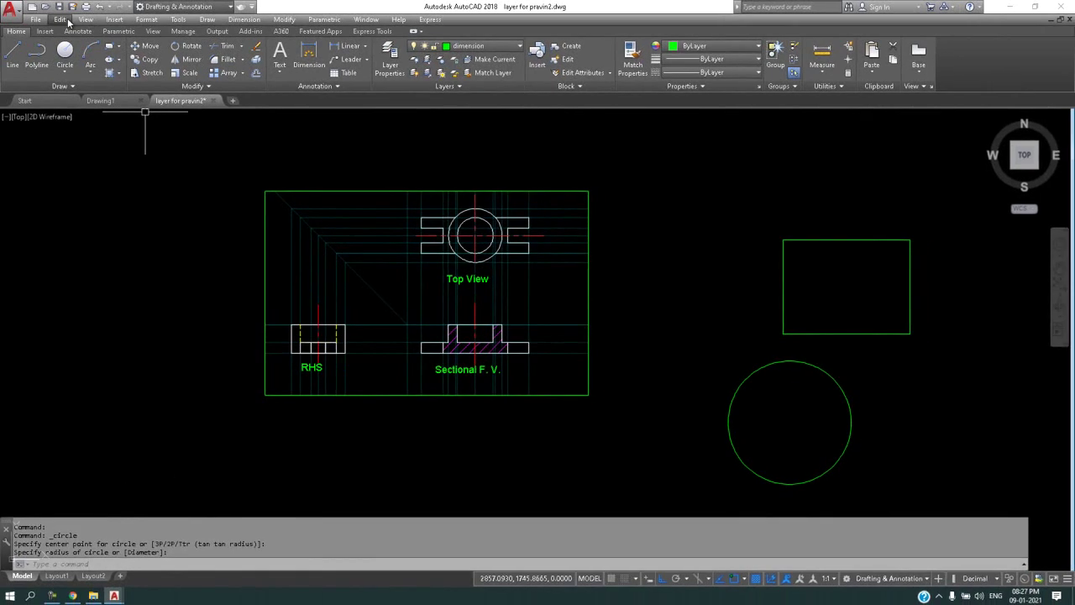
pyautogui.click(62, 20)
pyautogui.click(62, 20)
pyautogui.click(83, 21)
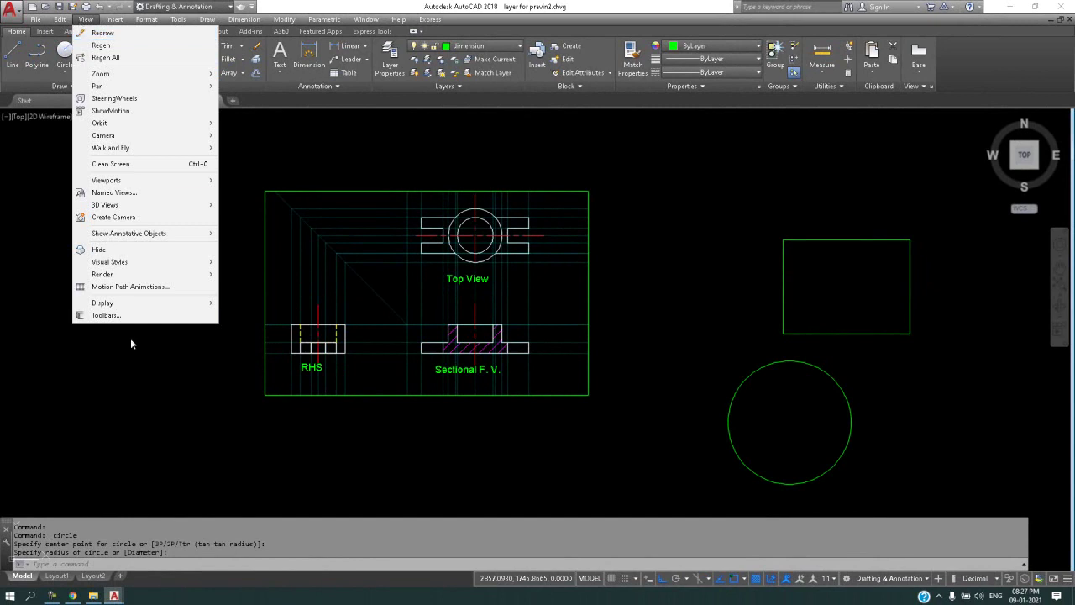
pyautogui.moveTo(76, 288)
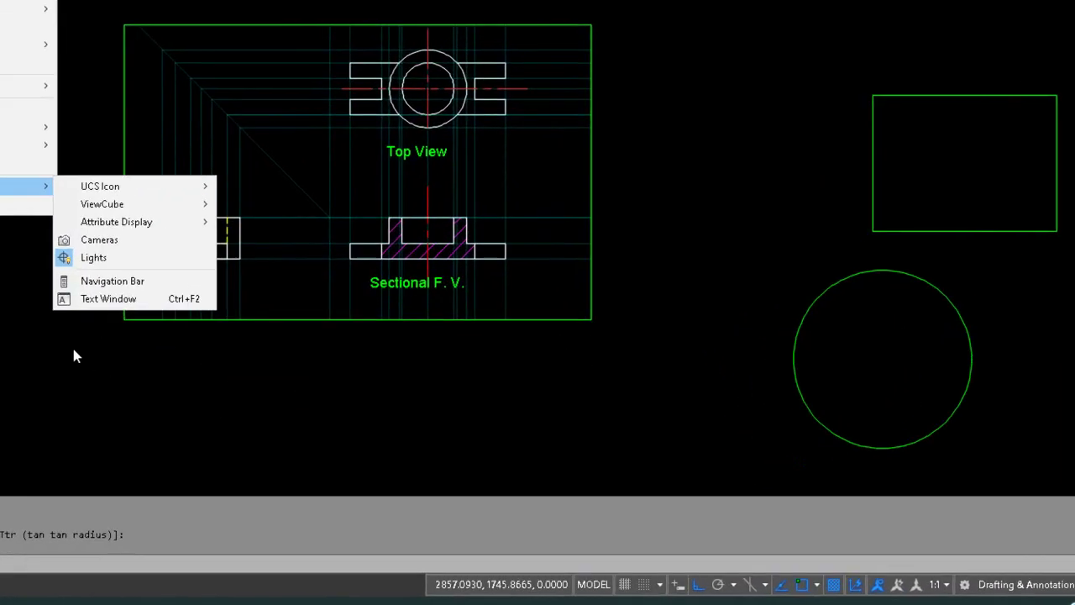
pyautogui.click(228, 418)
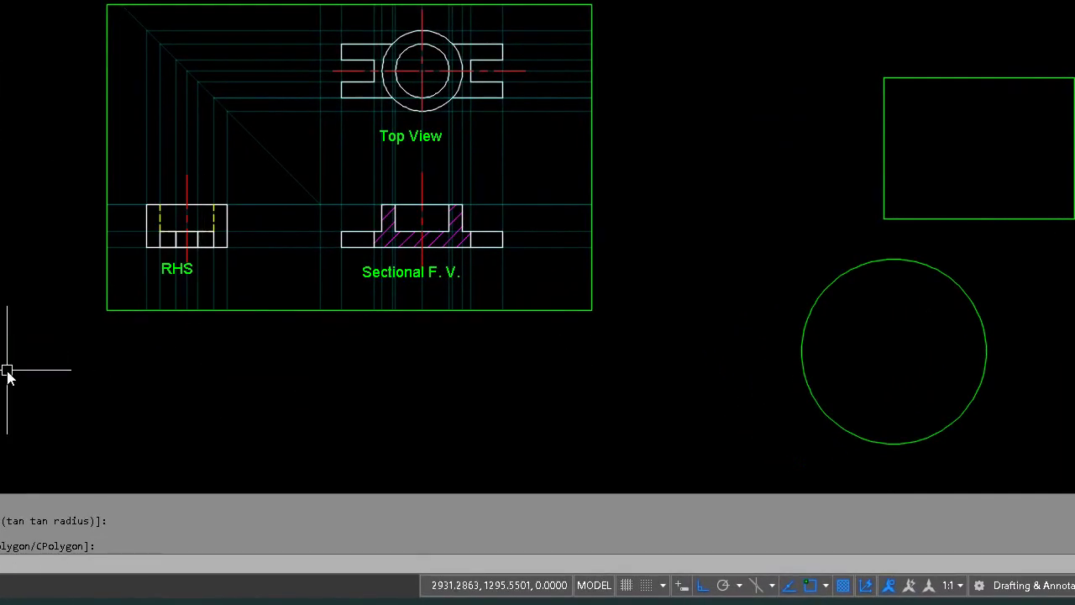